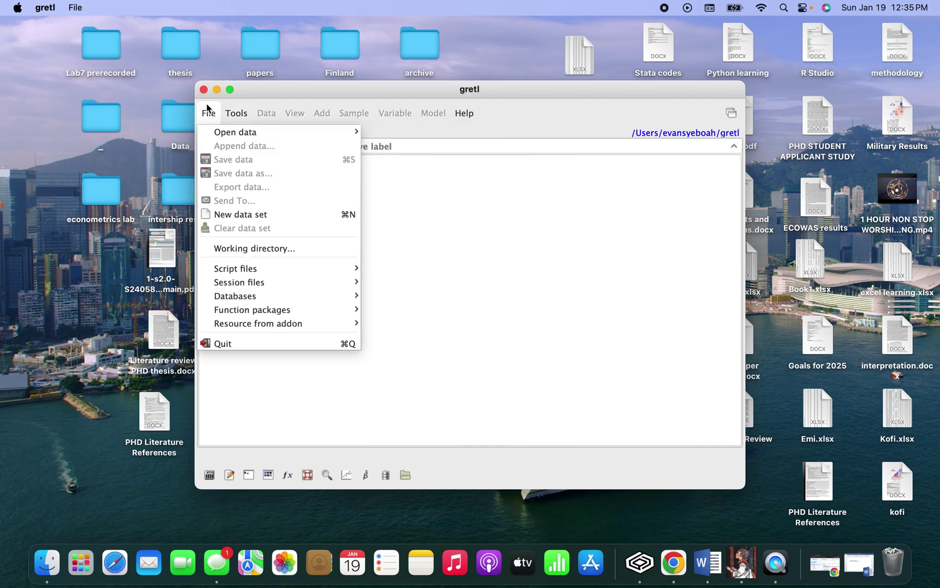
# Import the recent data file Book154.xlsx, starting at column 1, row 1
pyautogui.moveTo(215, 133)
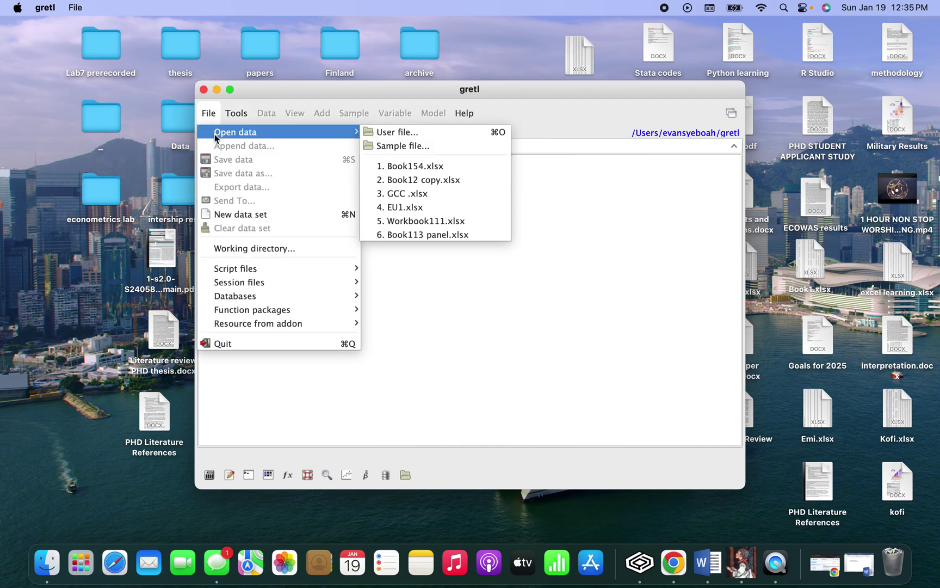
pyautogui.click(389, 167)
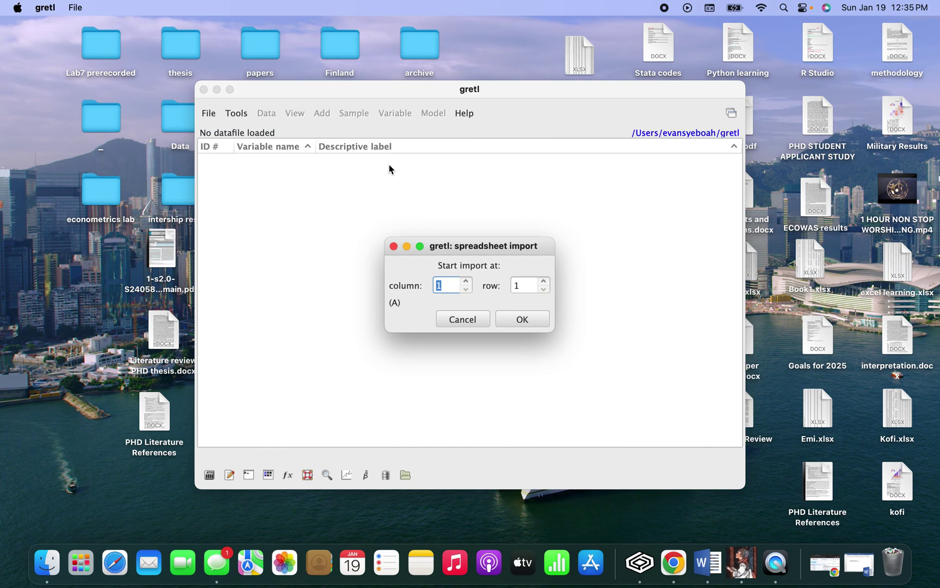
pyautogui.click(514, 319)
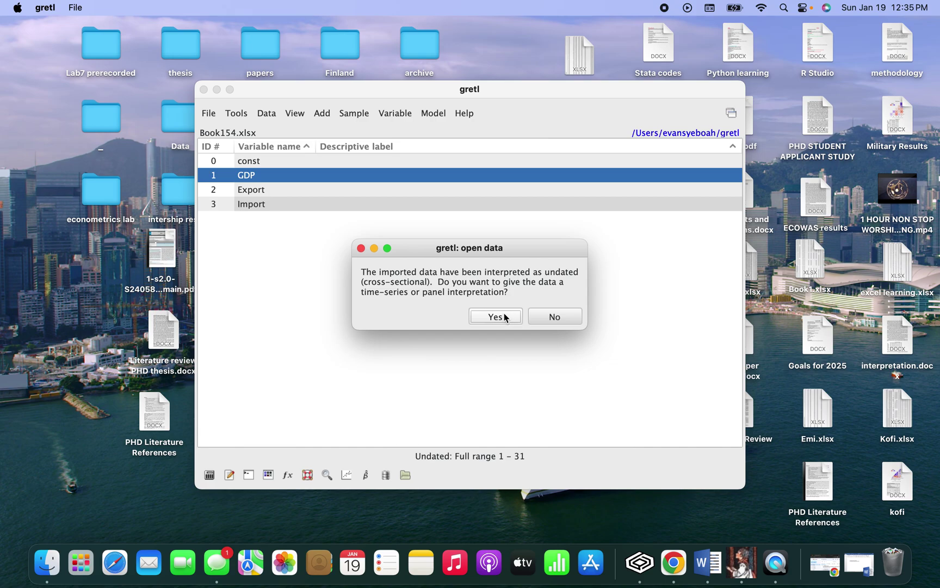
# Structure the imported dataset as an annual time series starting in 1990
pyautogui.click(505, 317)
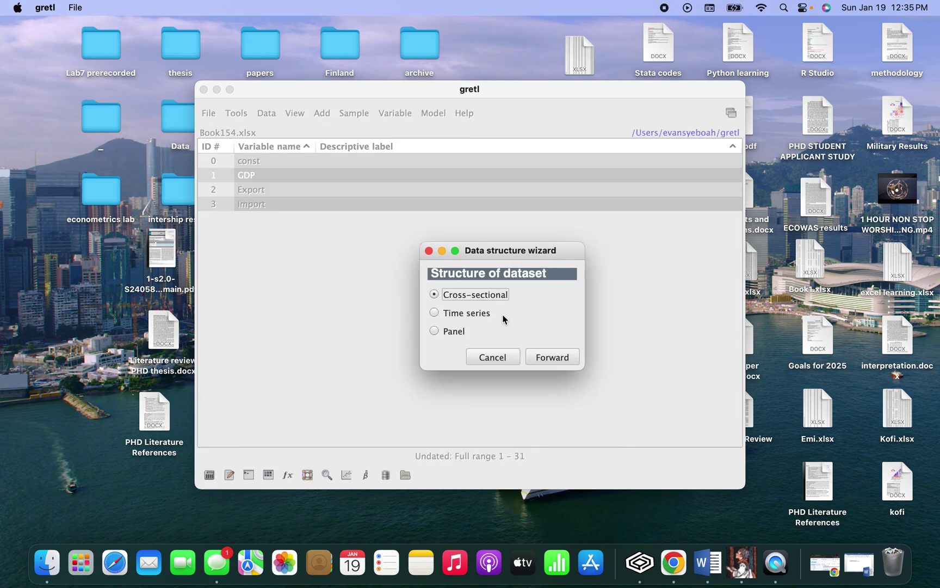
pyautogui.click(434, 312)
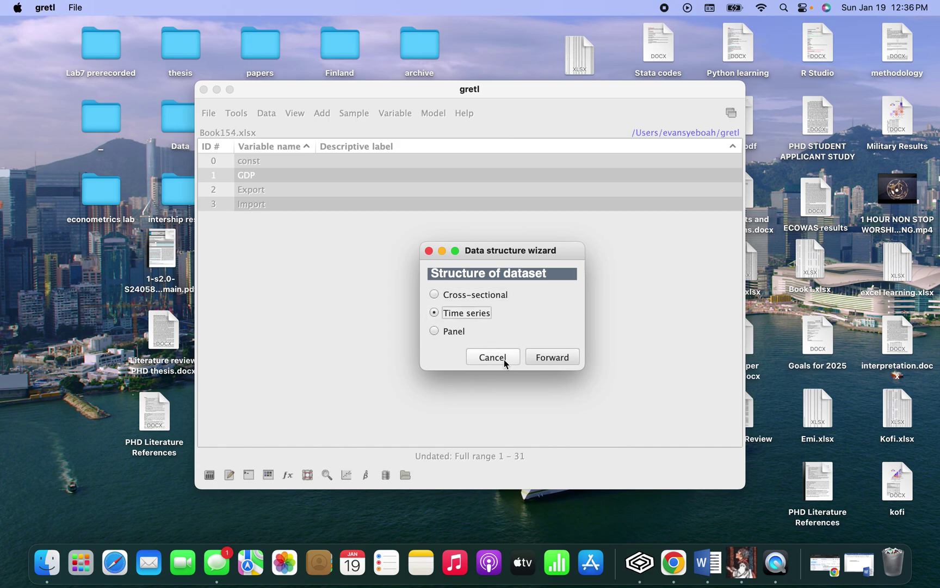
pyautogui.click(550, 359)
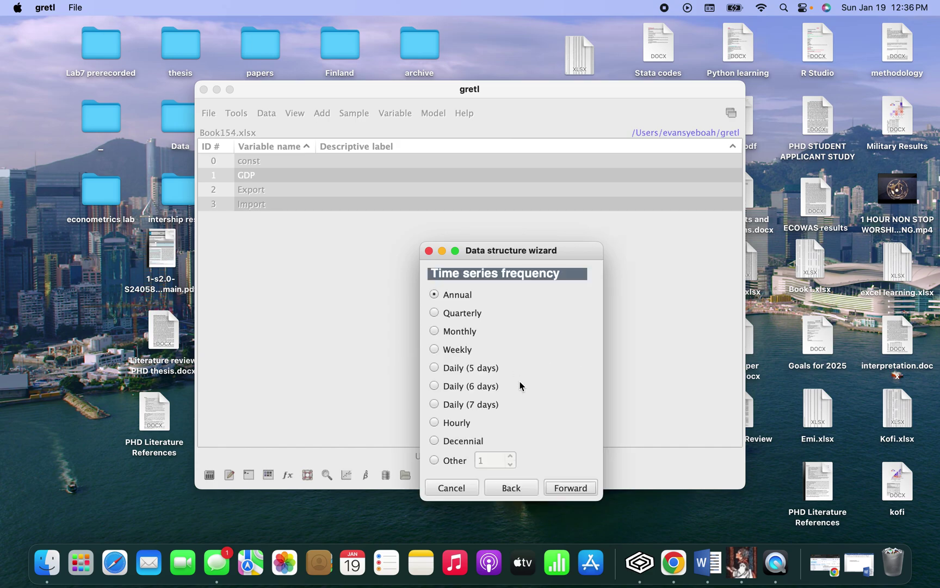
pyautogui.click(566, 488)
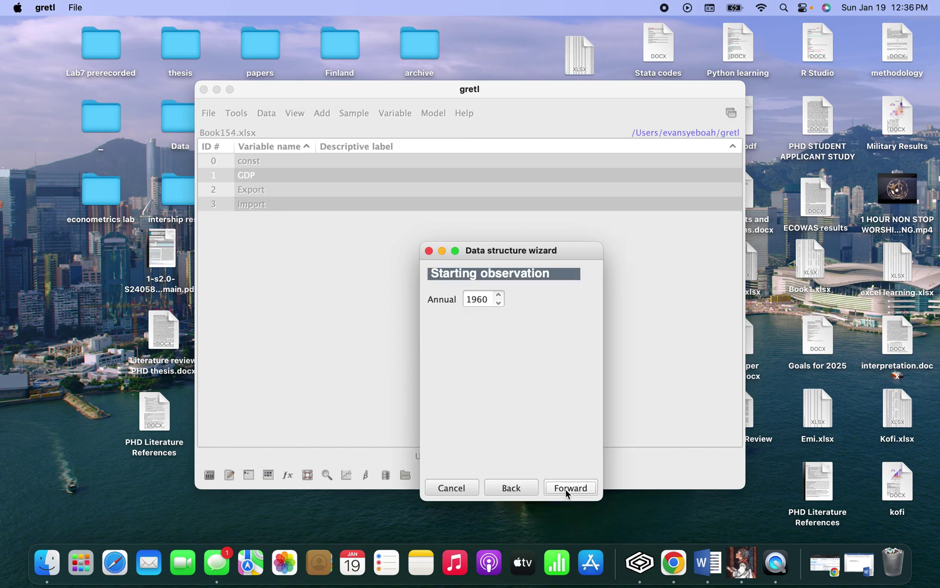
pyautogui.click(481, 298)
pyautogui.press('BackSpace')
pyautogui.write('9')
pyautogui.click(583, 491)
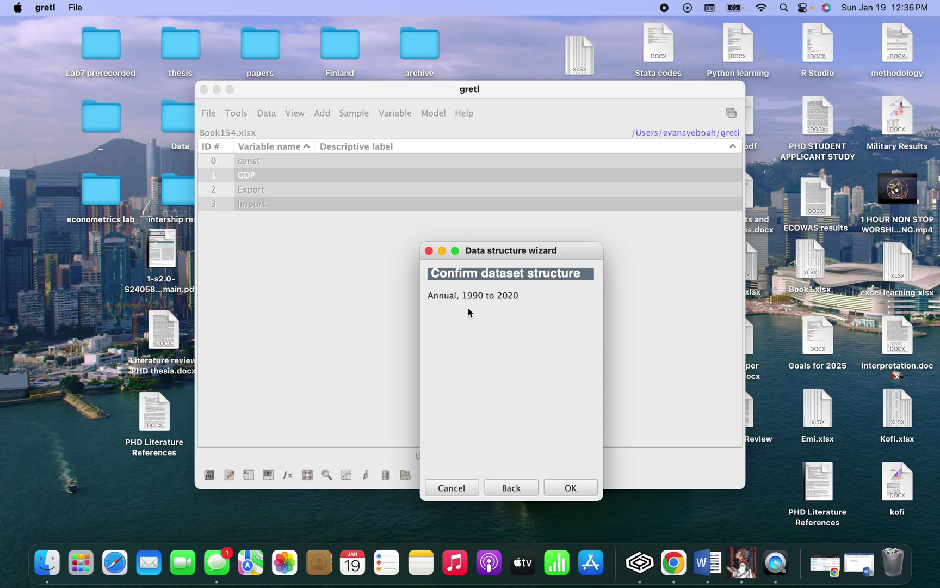
pyautogui.click(571, 488)
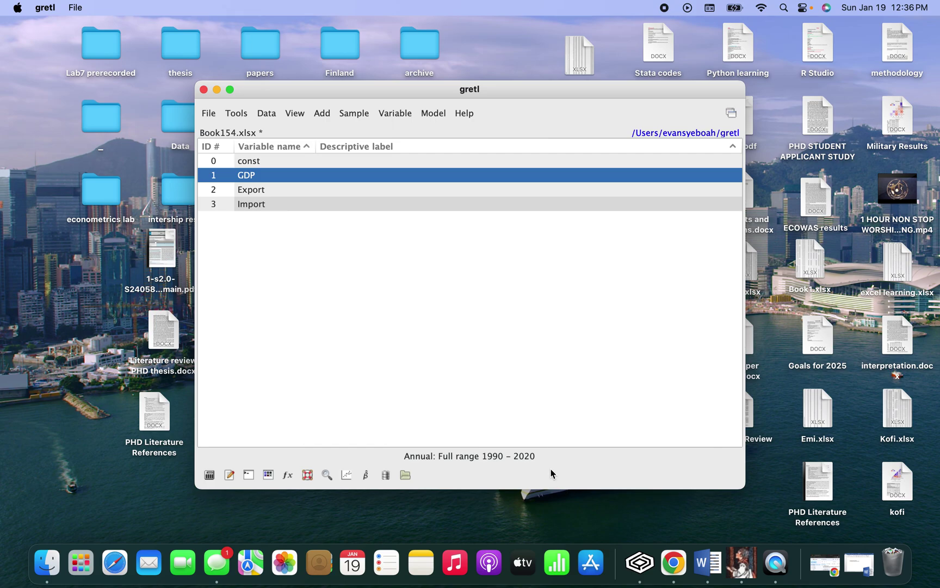
# Start an instrumental-variables GMM model specification with GDP as the dependent variable
pyautogui.click(433, 113)
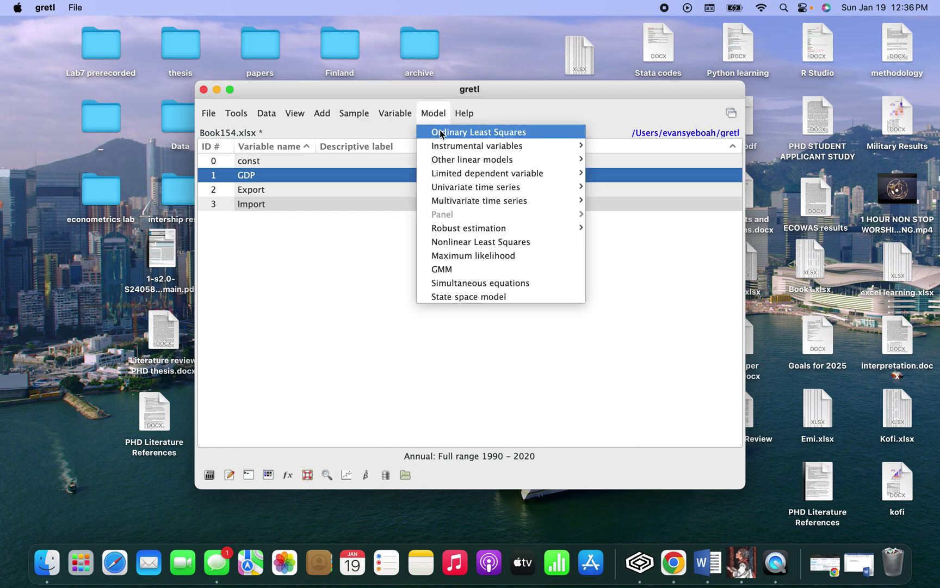
pyautogui.moveTo(446, 146)
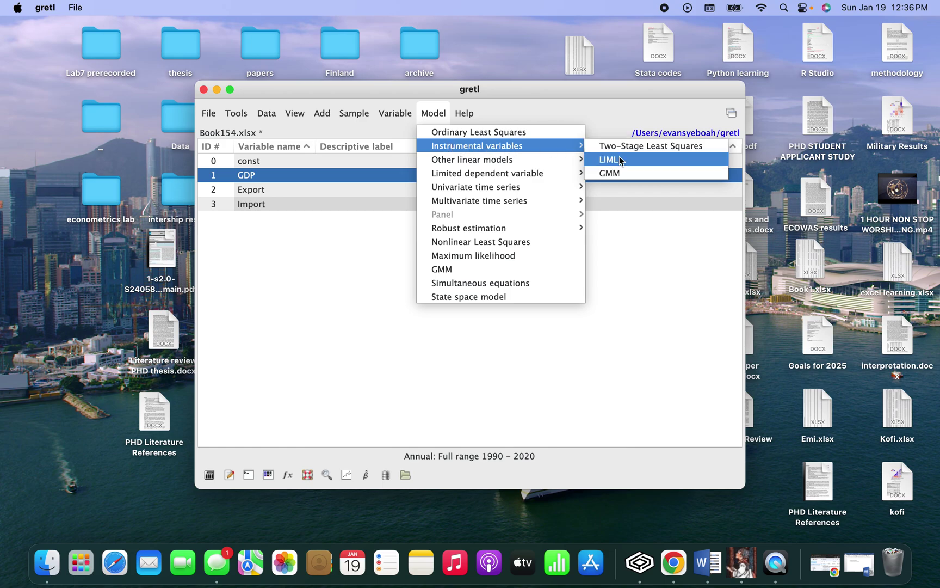
pyautogui.click(611, 173)
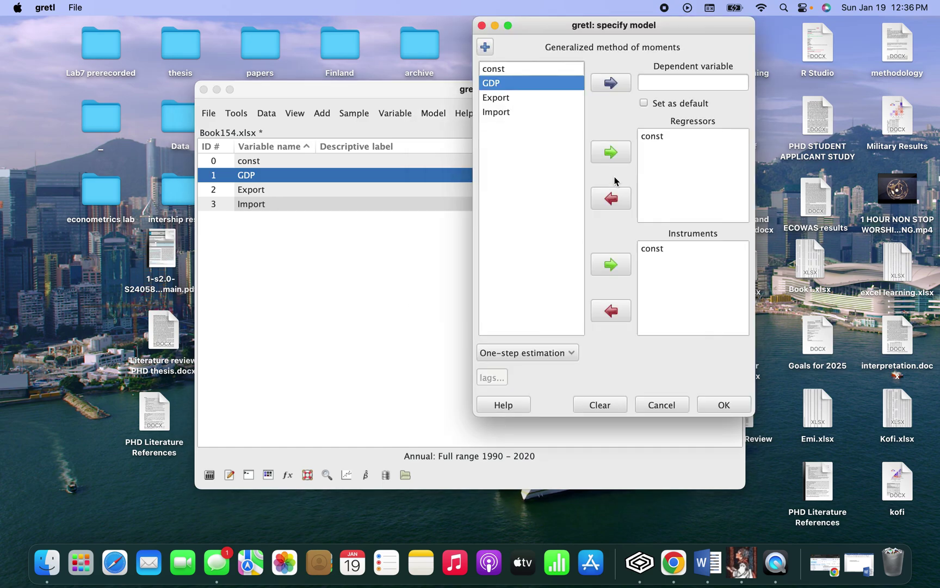
pyautogui.click(612, 82)
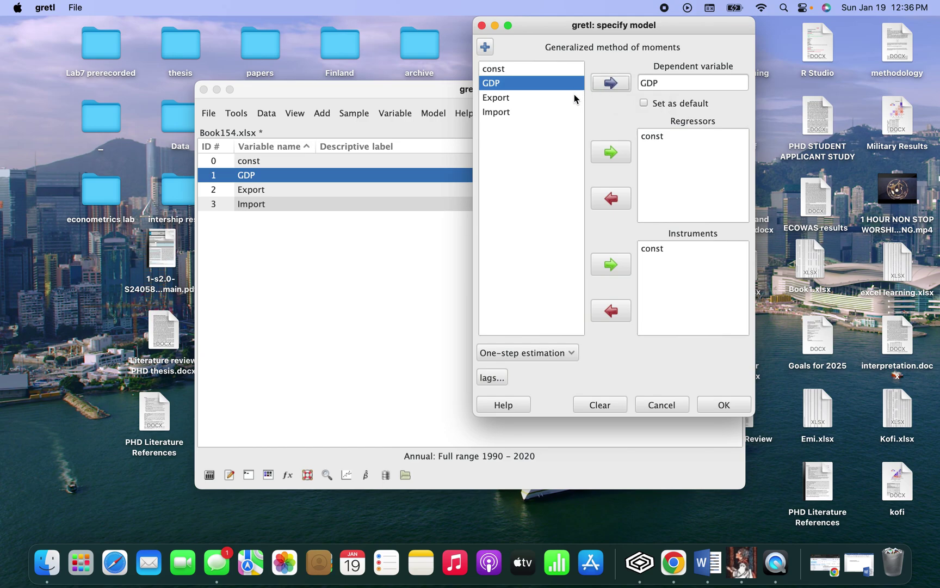
# Add Export and Import to both the regressors and the instruments of the GMM model
pyautogui.click(508, 99)
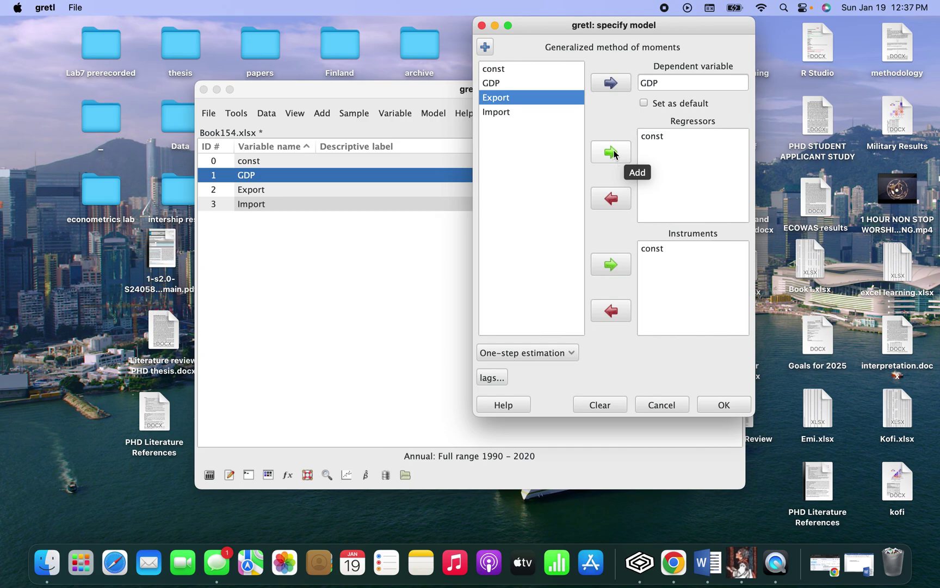
pyautogui.click(614, 155)
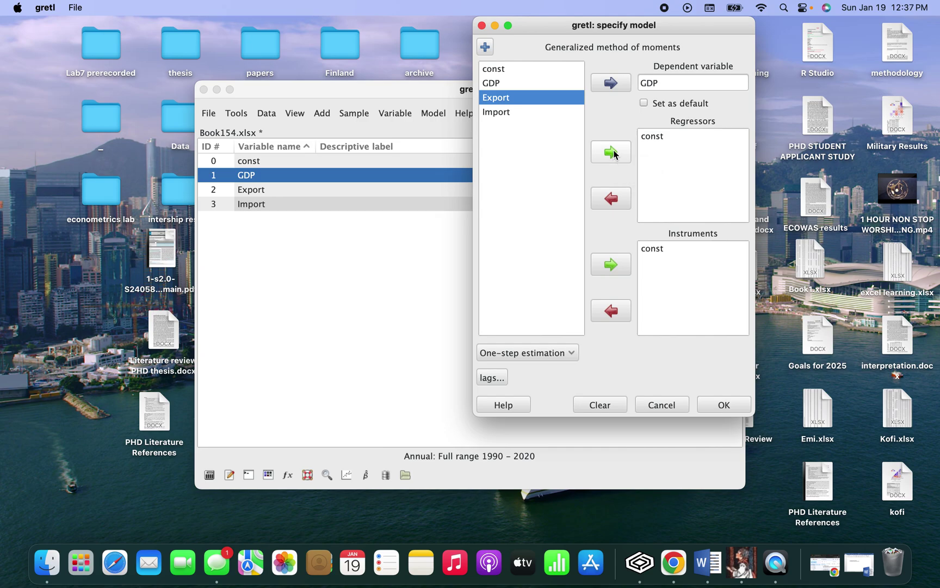
pyautogui.click(529, 113)
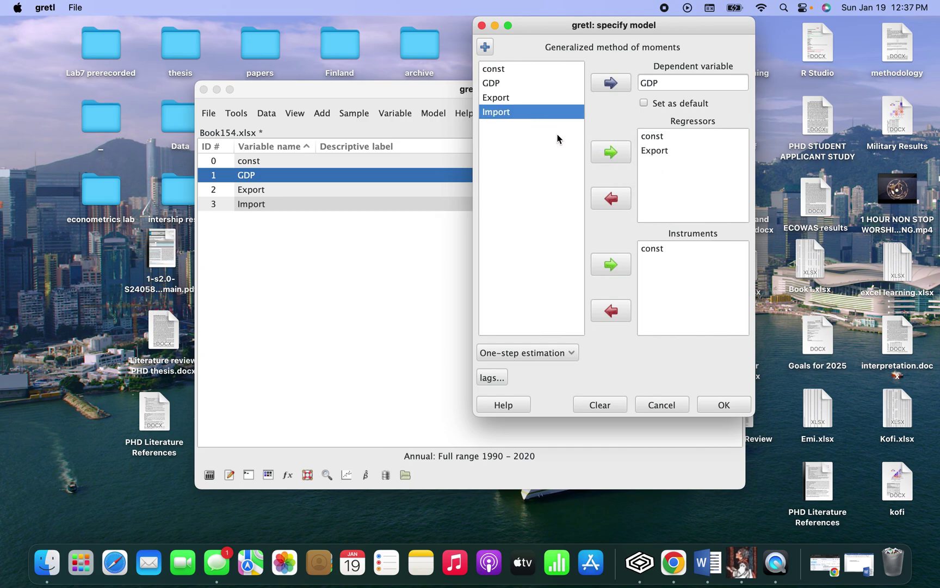
pyautogui.click(604, 151)
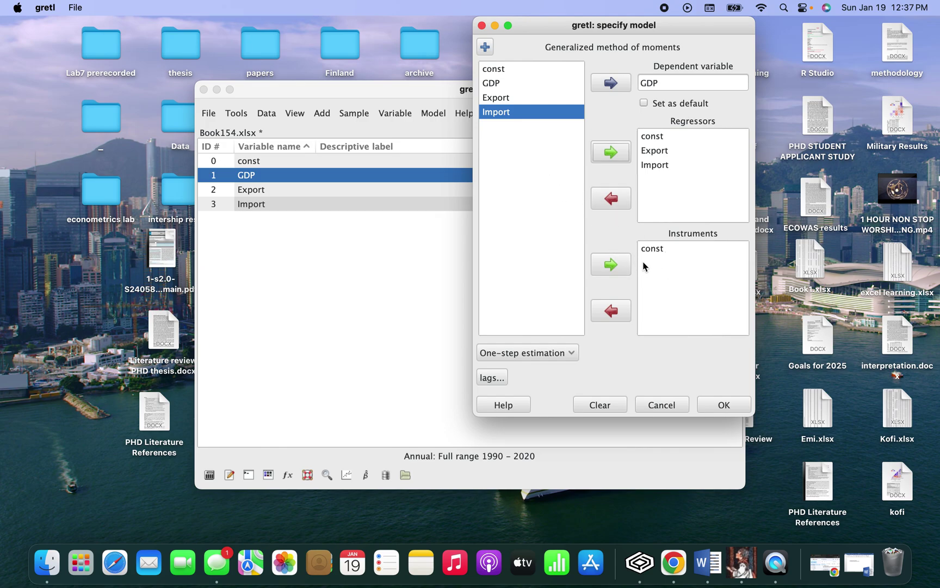
pyautogui.click(509, 97)
pyautogui.click(611, 264)
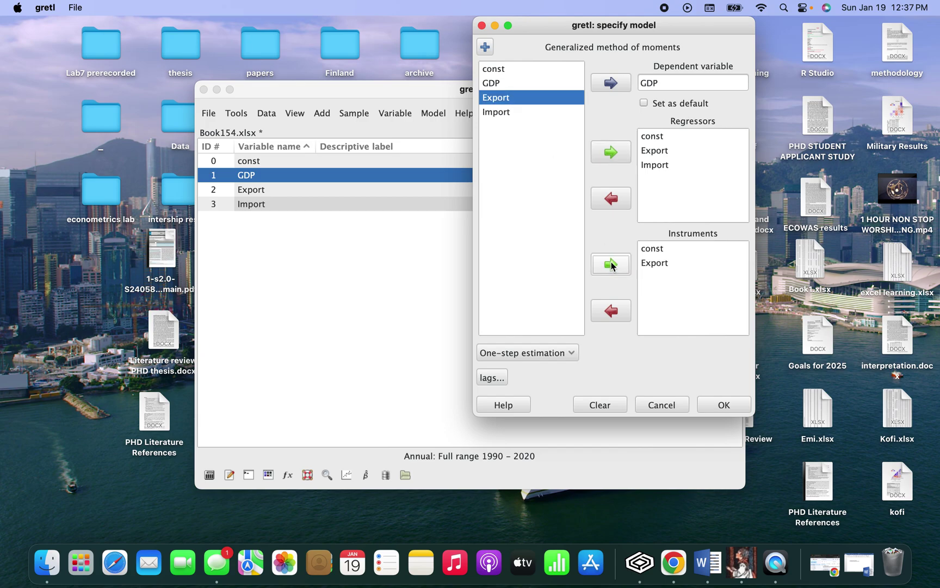
pyautogui.click(521, 116)
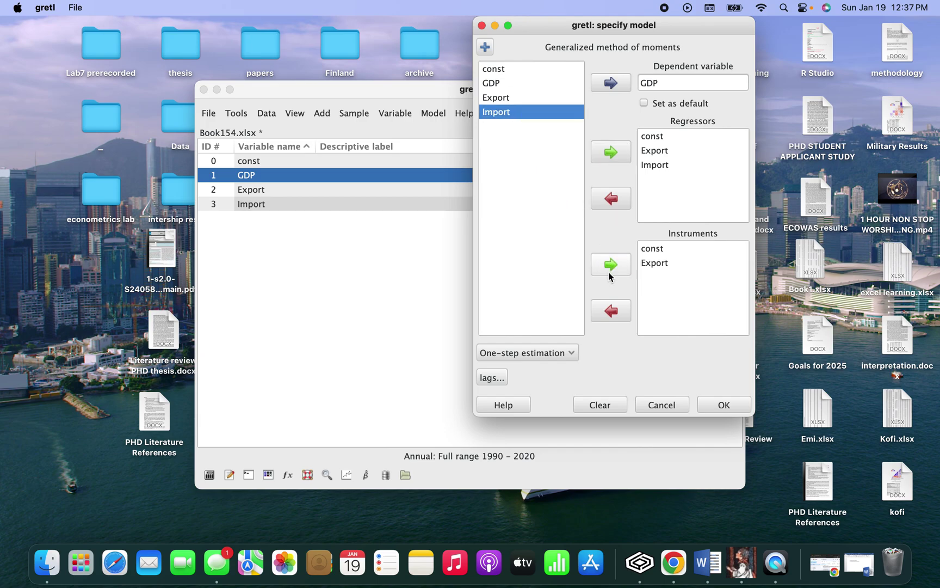
pyautogui.click(609, 267)
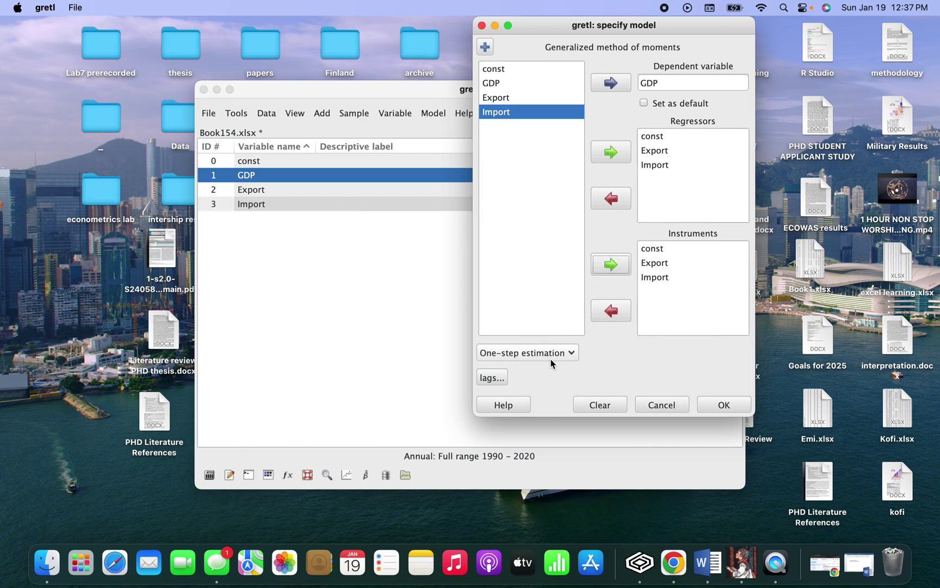
# Set Export and Import to lag 1 as regressors and lags 1 to 2 as instruments, and estimate the one-step GMM model
pyautogui.click(500, 375)
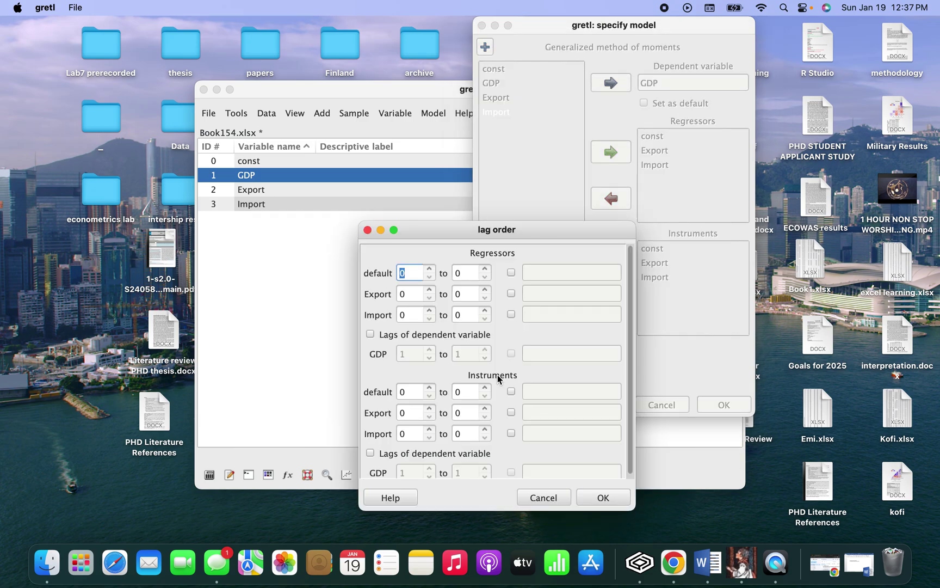
pyautogui.click(430, 269)
pyautogui.click(430, 388)
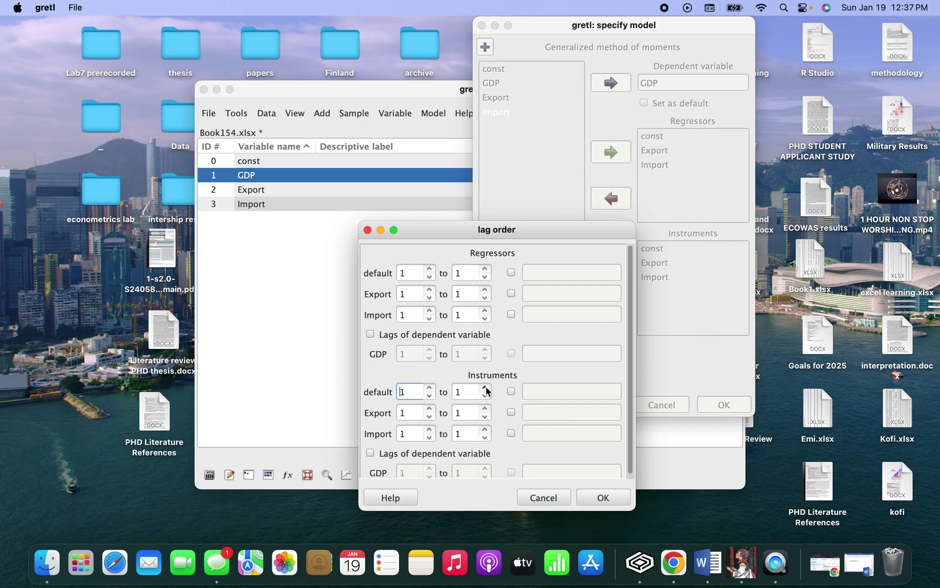
pyautogui.click(485, 408)
pyautogui.click(485, 430)
pyautogui.click(602, 499)
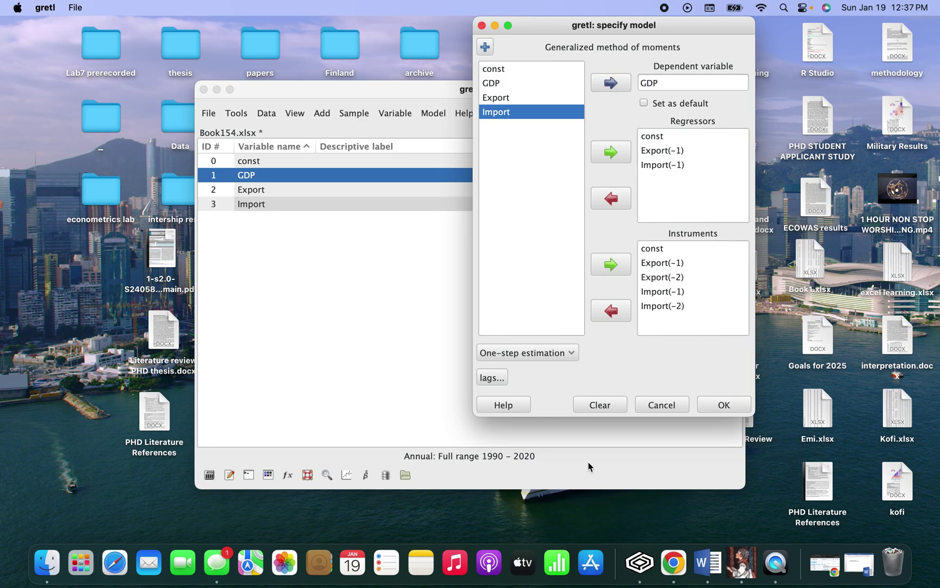
pyautogui.click(723, 407)
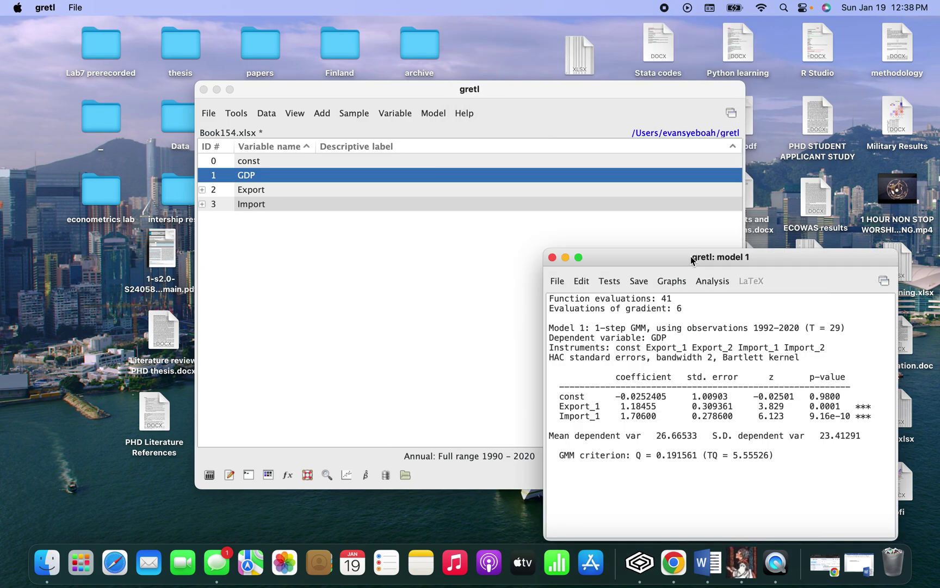
# Reposition the model 1 output and examine the Export_1 and Import_1 coefficients
pyautogui.moveTo(690, 260); pyautogui.dragTo(525, 157)
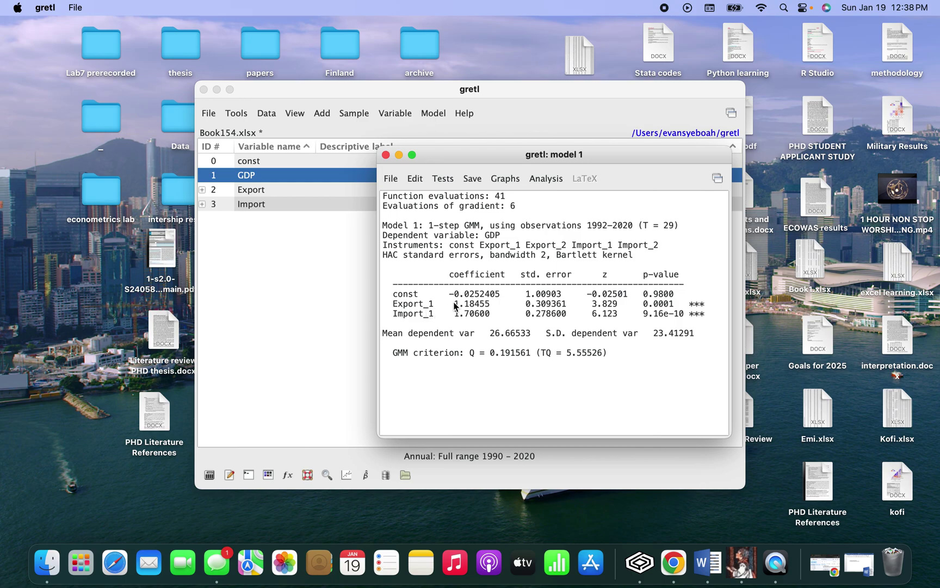
pyautogui.moveTo(454, 303); pyautogui.dragTo(492, 306)
pyautogui.click(455, 319)
# Run the Pesaran-Taylor heteroskedasticity test on model 1 and close its output
pyautogui.click(453, 176)
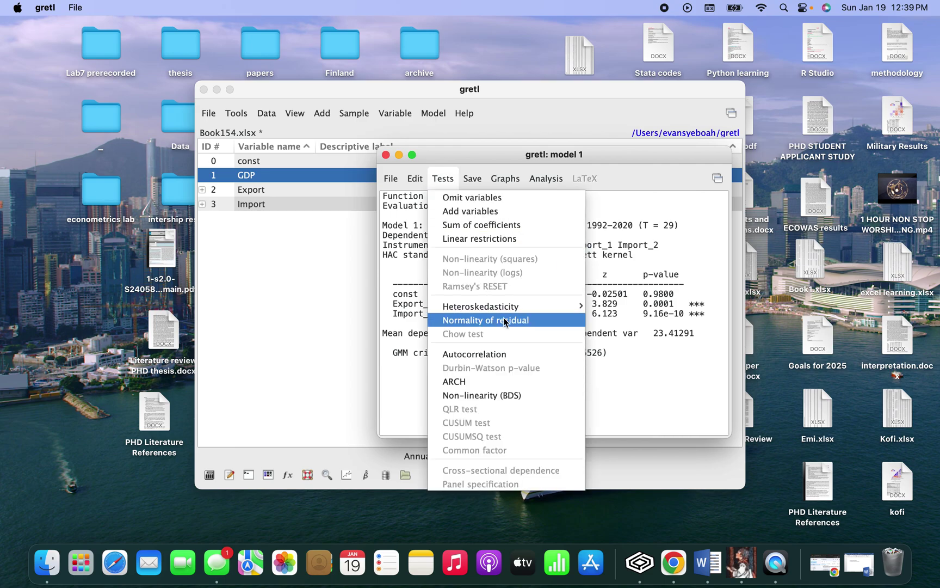
pyautogui.moveTo(516, 309)
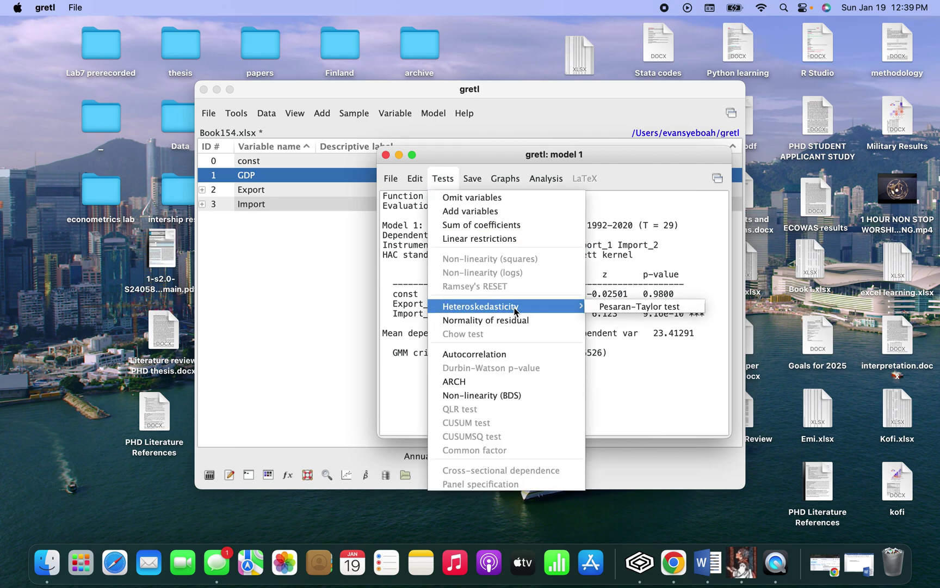
pyautogui.click(602, 308)
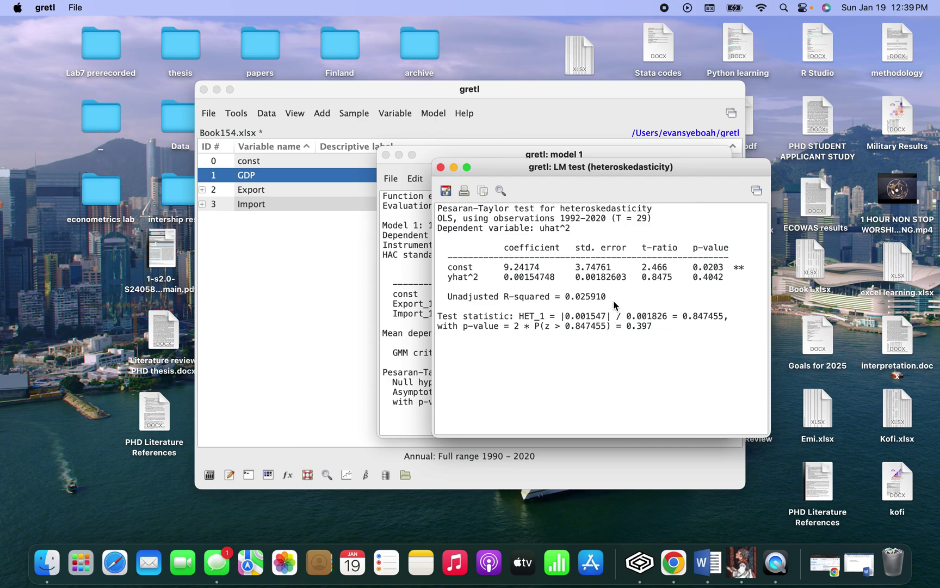
pyautogui.click(441, 167)
# Test the normality of model 1's residual, then close the resulting graph and frequency distribution
pyautogui.click(442, 179)
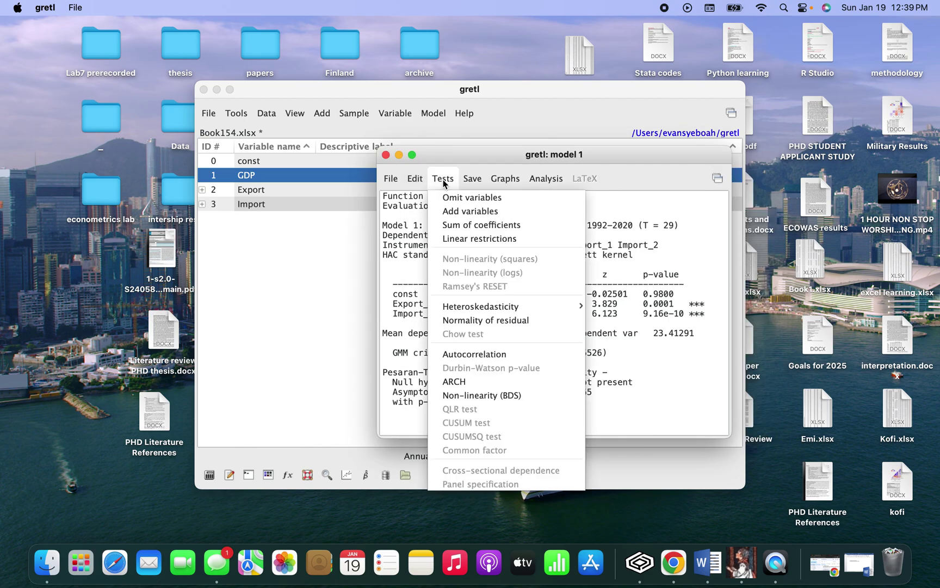
pyautogui.click(469, 321)
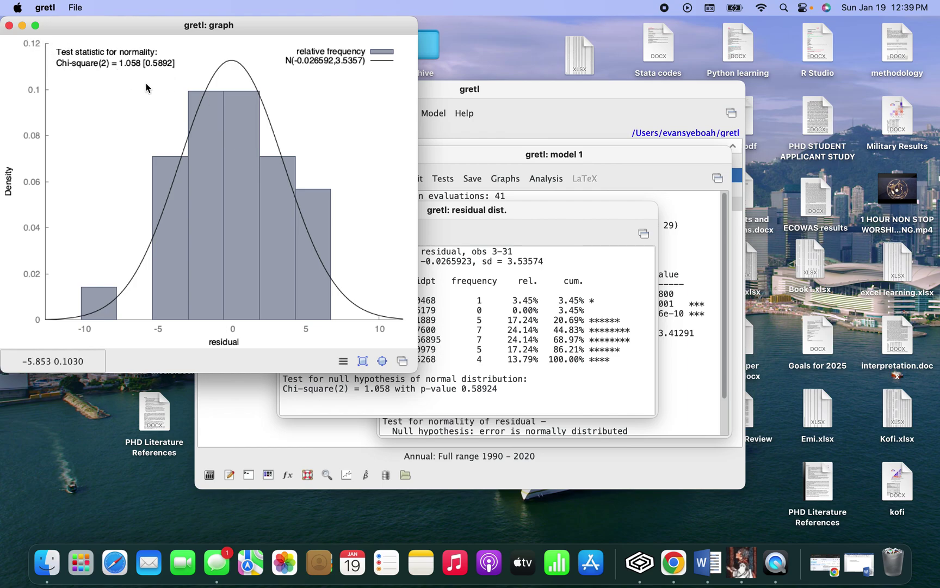
pyautogui.click(9, 27)
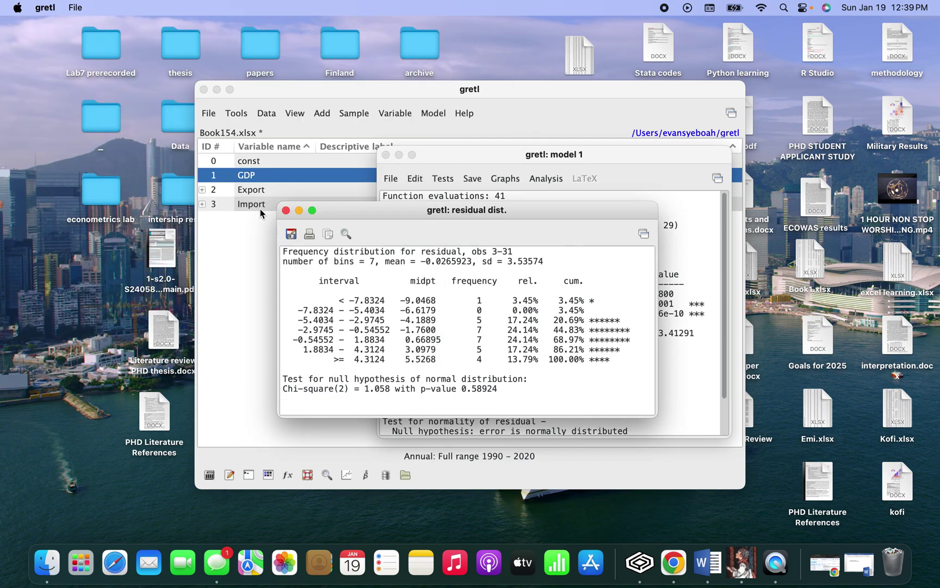
pyautogui.click(286, 210)
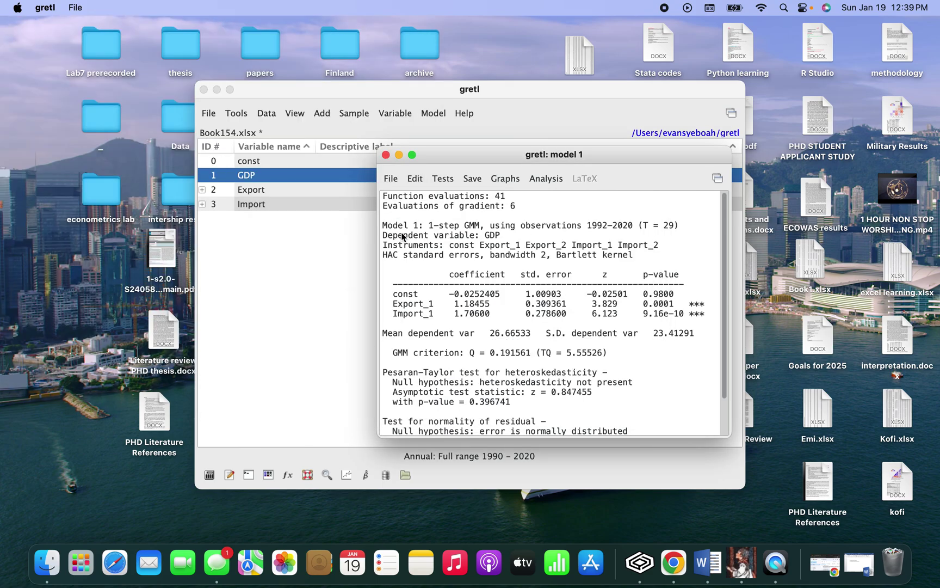
# Run the autocorrelation test on model 1 with lag order 3
pyautogui.click(444, 181)
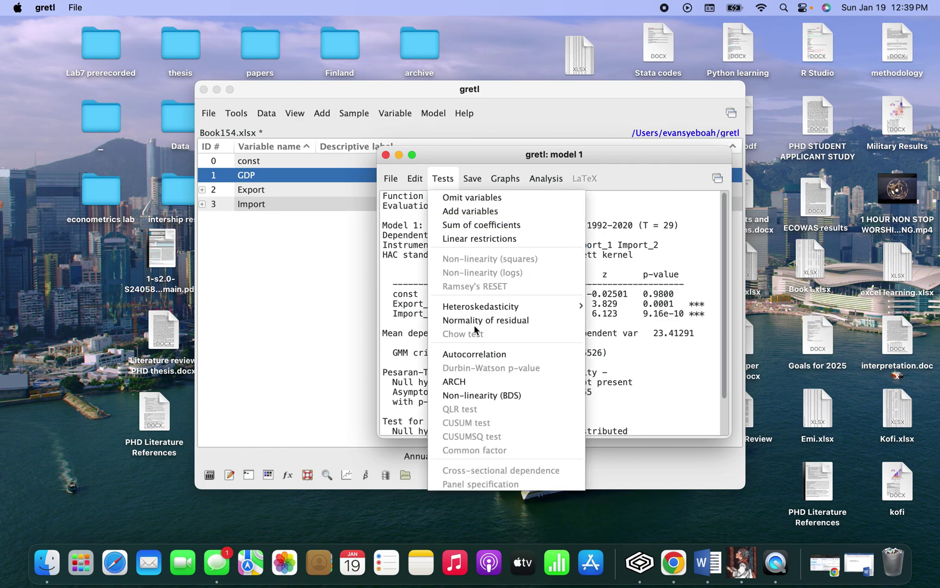
pyautogui.click(477, 353)
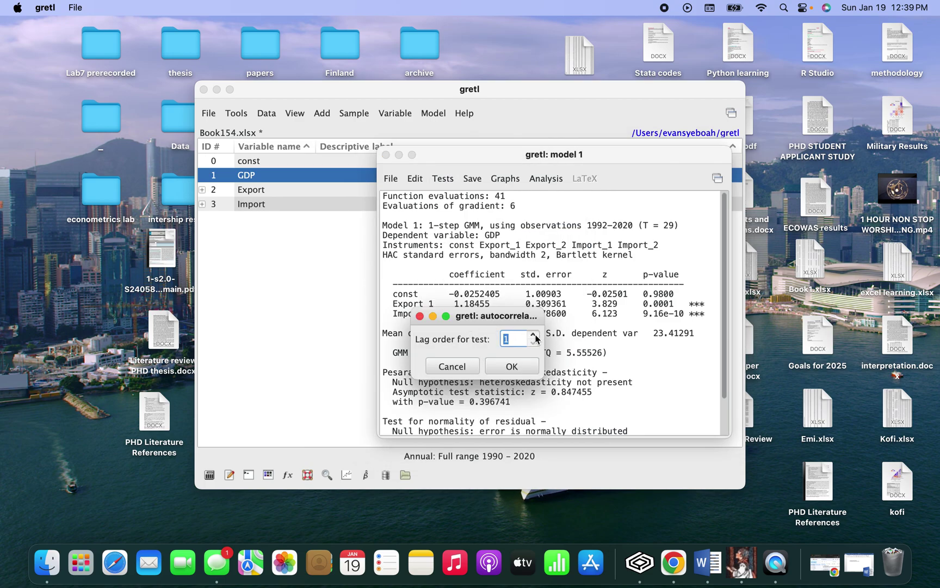
pyautogui.click(514, 367)
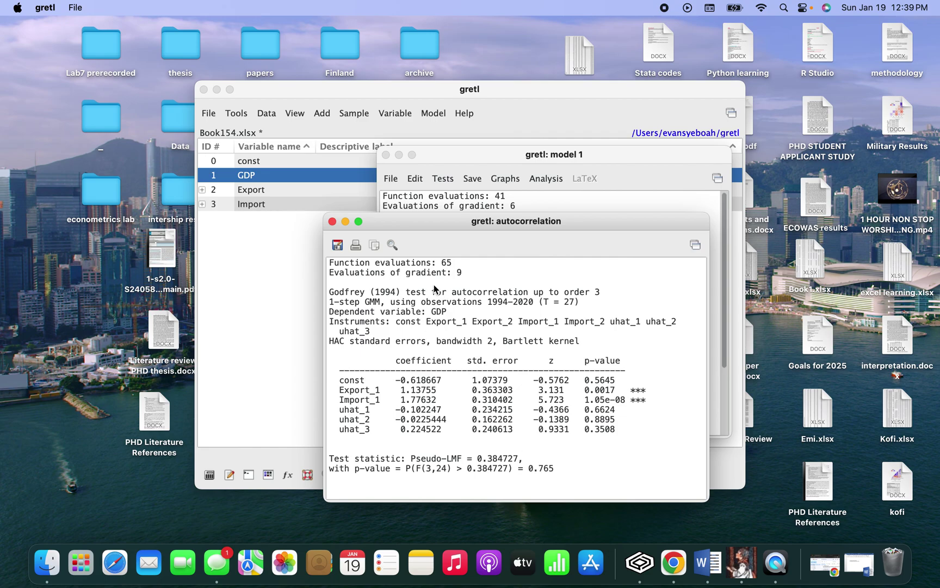
# Run the ARCH test on model 1 with lag order 4, then close its output
pyautogui.click(332, 221)
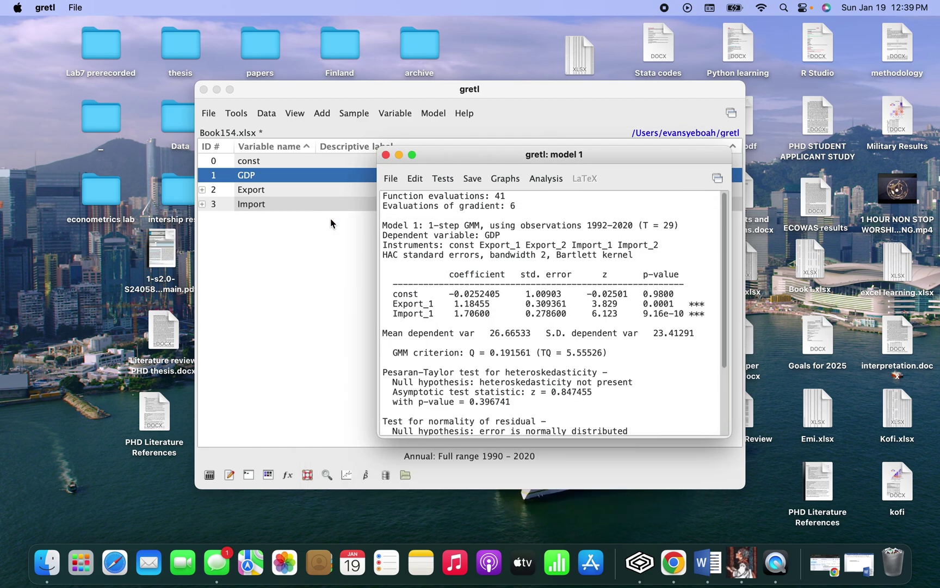
pyautogui.click(441, 180)
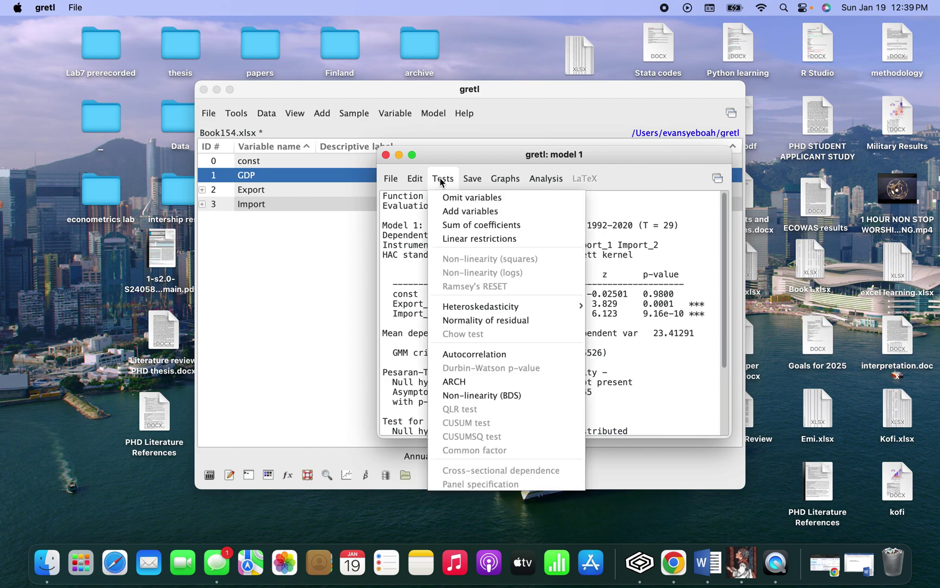
pyautogui.click(461, 385)
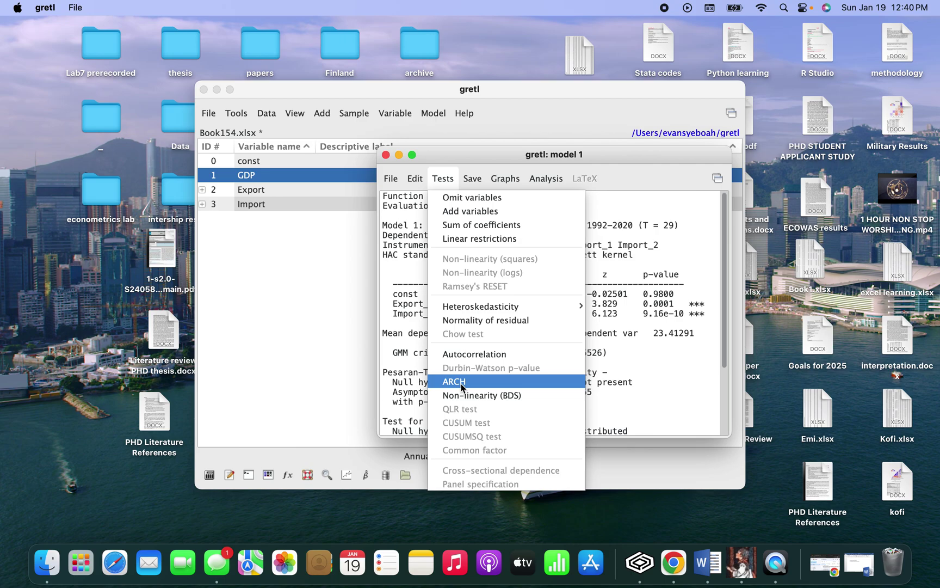
pyautogui.click(530, 368)
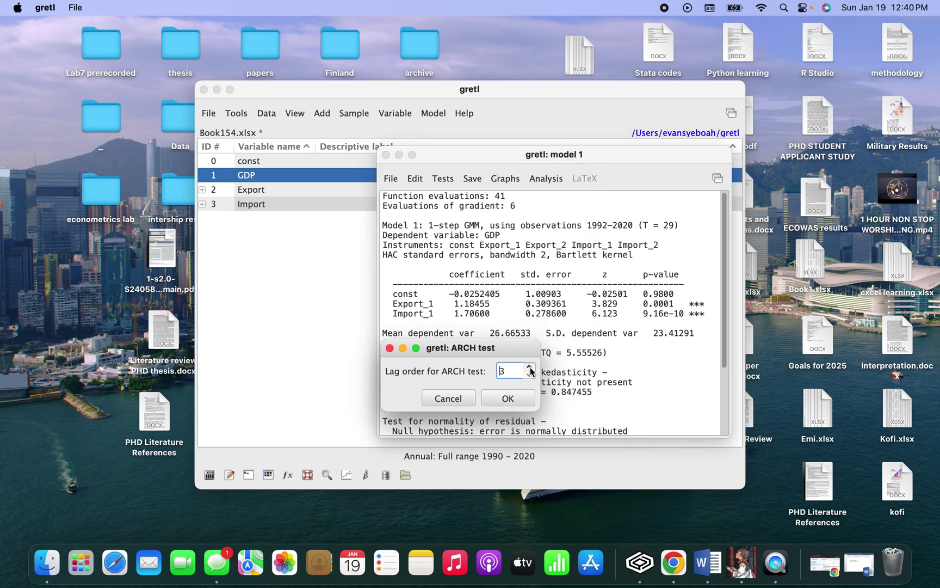
pyautogui.click(507, 398)
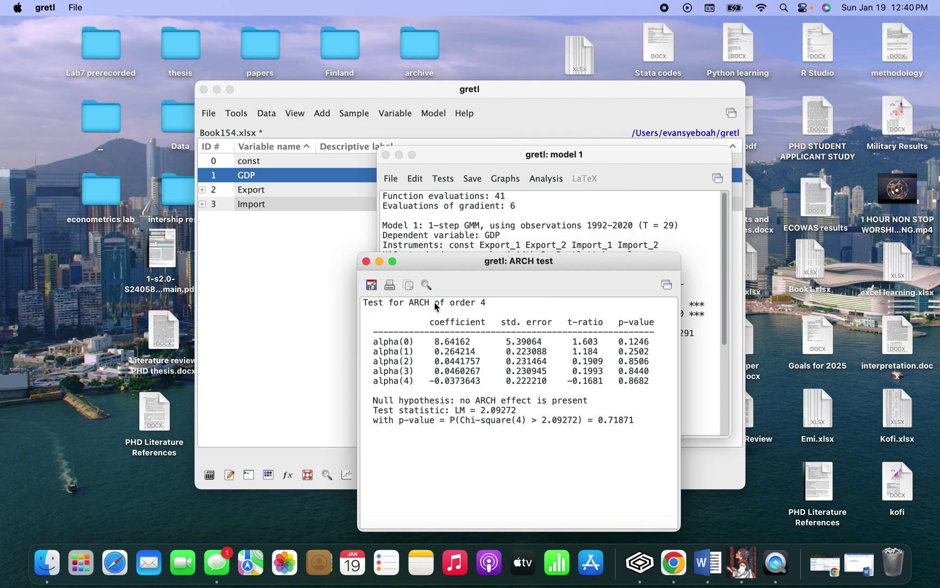
pyautogui.click(366, 262)
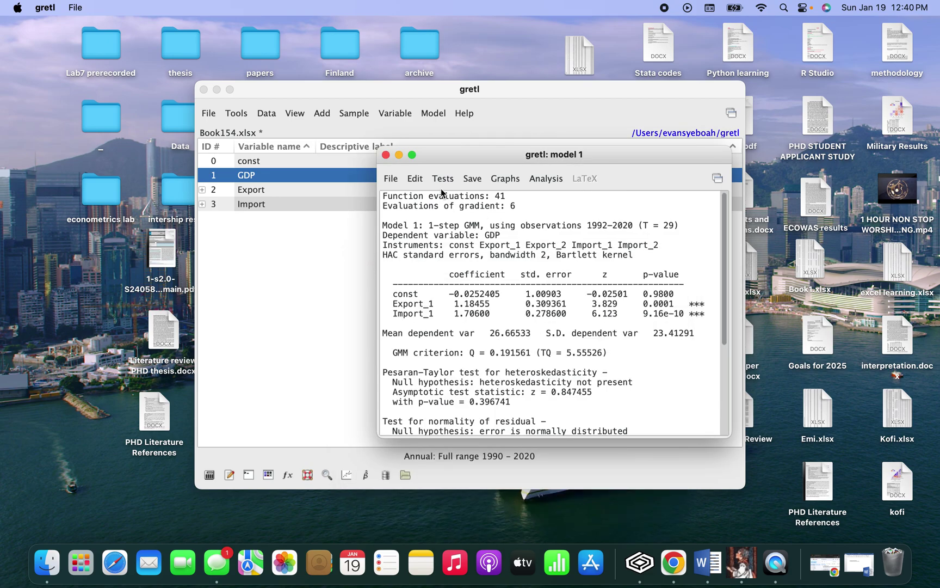
# Modify model 1 to use two-step estimation and re-estimate the GMM with the same regressors and instruments
pyautogui.click(442, 179)
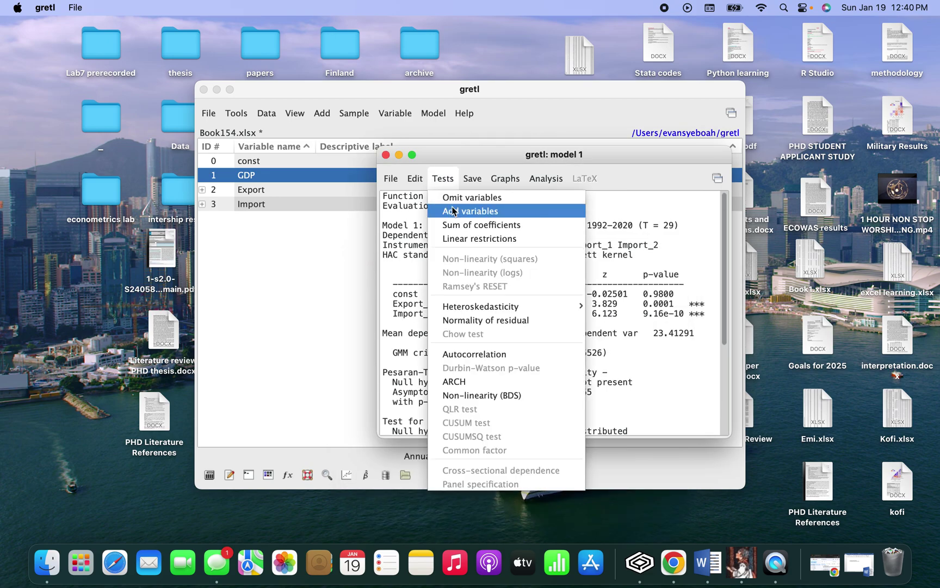
pyautogui.moveTo(420, 181)
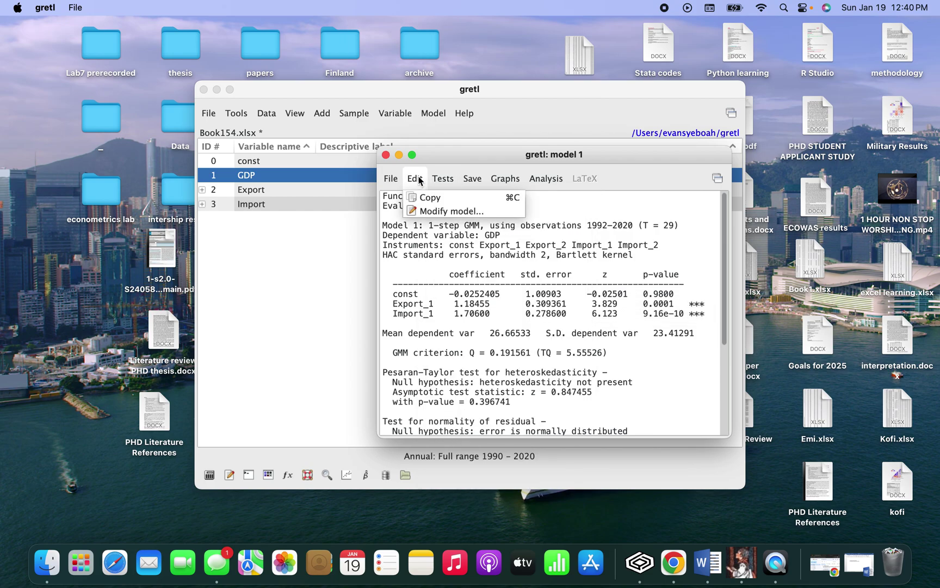
pyautogui.click(433, 212)
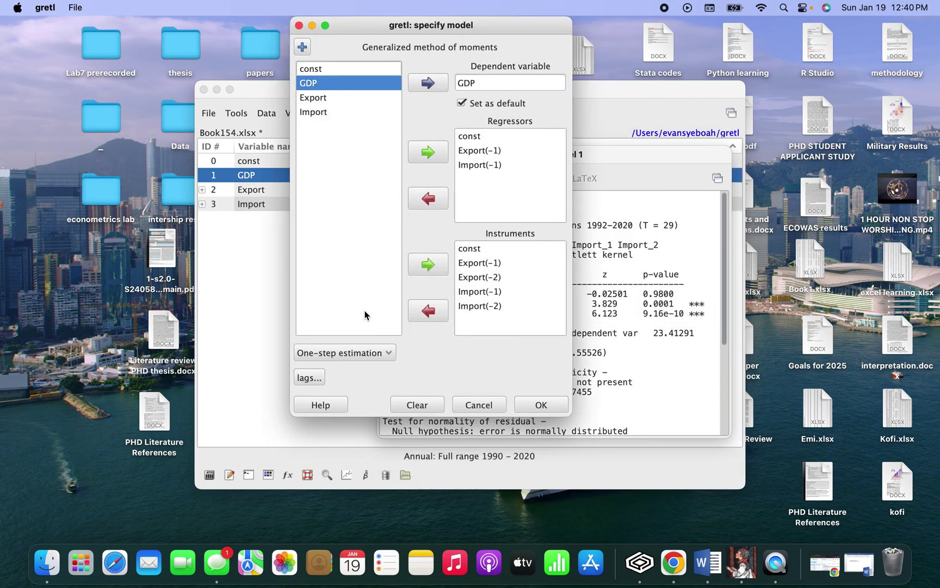
pyautogui.click(385, 360)
pyautogui.click(388, 354)
pyautogui.click(387, 353)
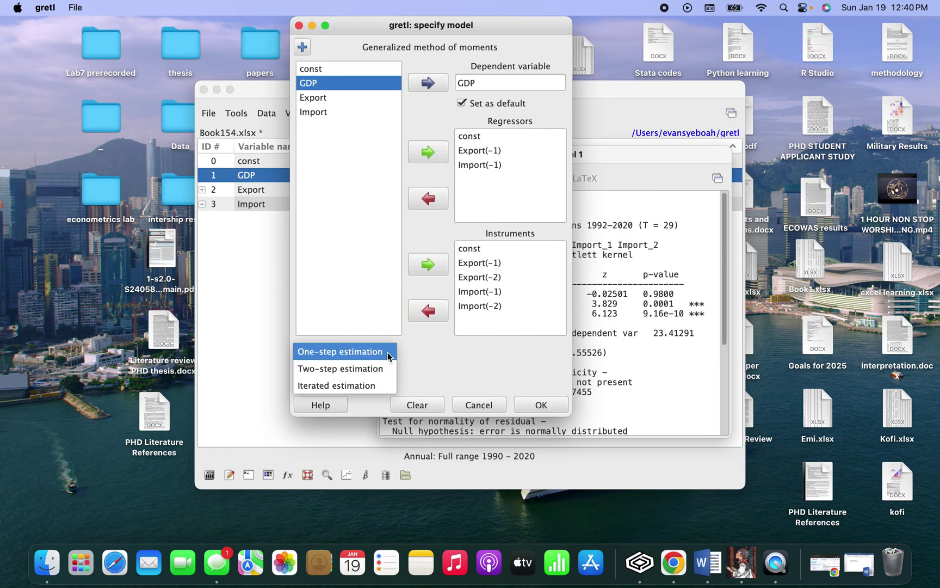
pyautogui.click(384, 355)
pyautogui.click(383, 353)
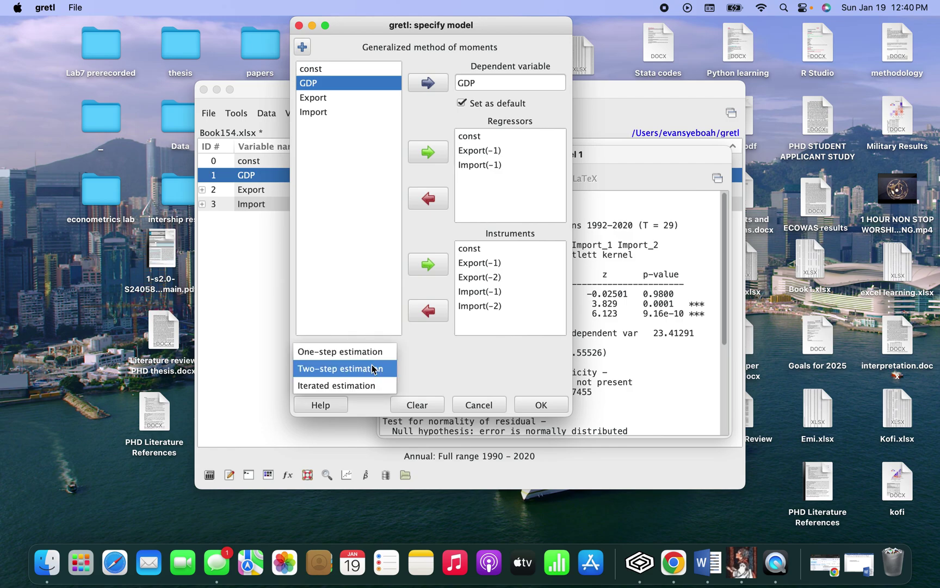
pyautogui.click(371, 364)
pyautogui.click(541, 406)
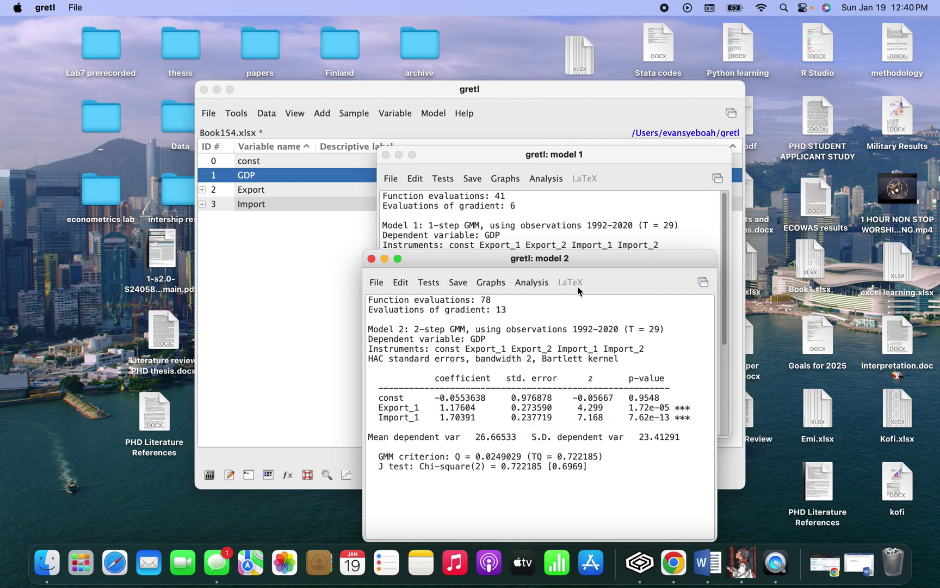
# Reposition the two-step model output beside model 1 and compare the coefficients and the J test
pyautogui.moveTo(553, 258); pyautogui.dragTo(744, 185)
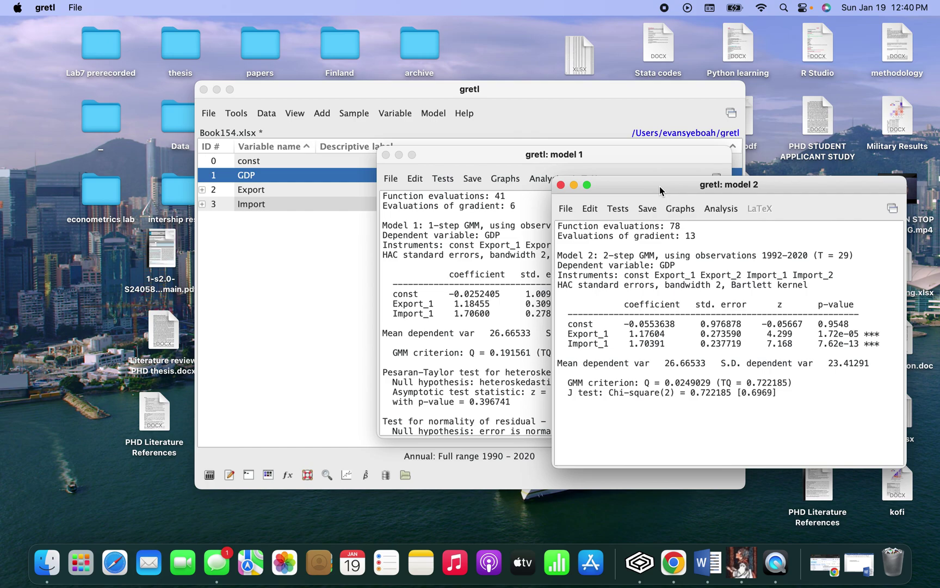
pyautogui.moveTo(659, 186); pyautogui.dragTo(693, 169)
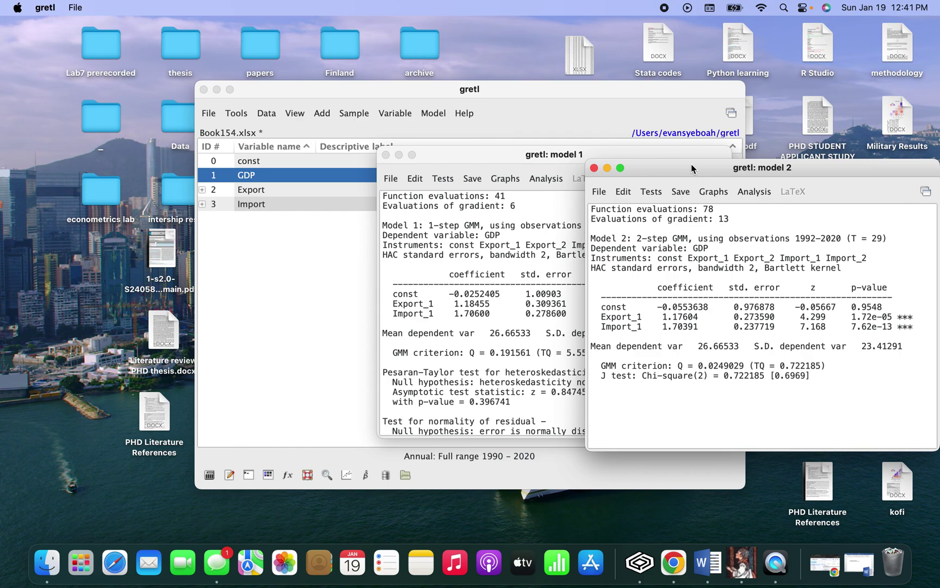
pyautogui.moveTo(689, 171); pyautogui.dragTo(568, 173)
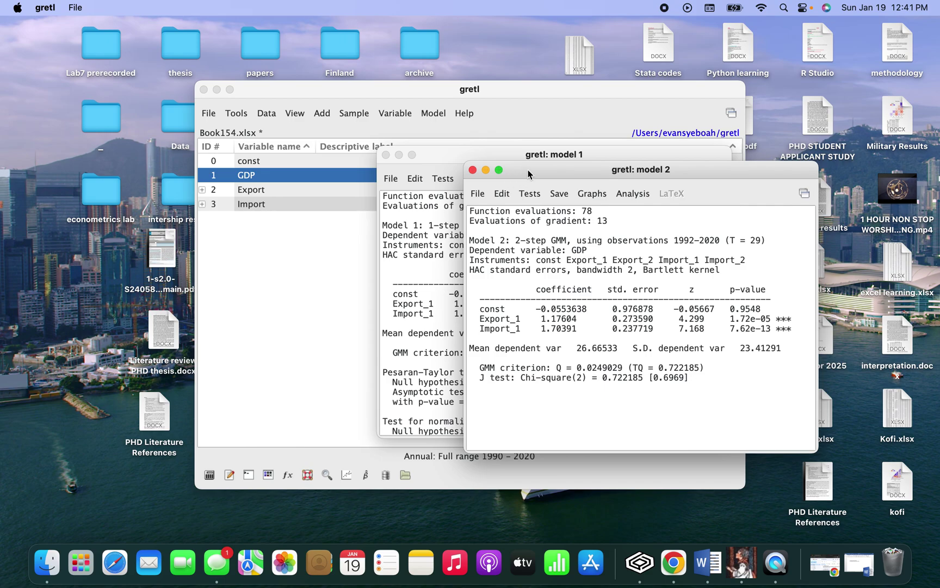
pyautogui.moveTo(528, 173); pyautogui.dragTo(619, 149)
# Plot actual versus fitted GDP for model 1, examine the graph and close it
pyautogui.click(485, 156)
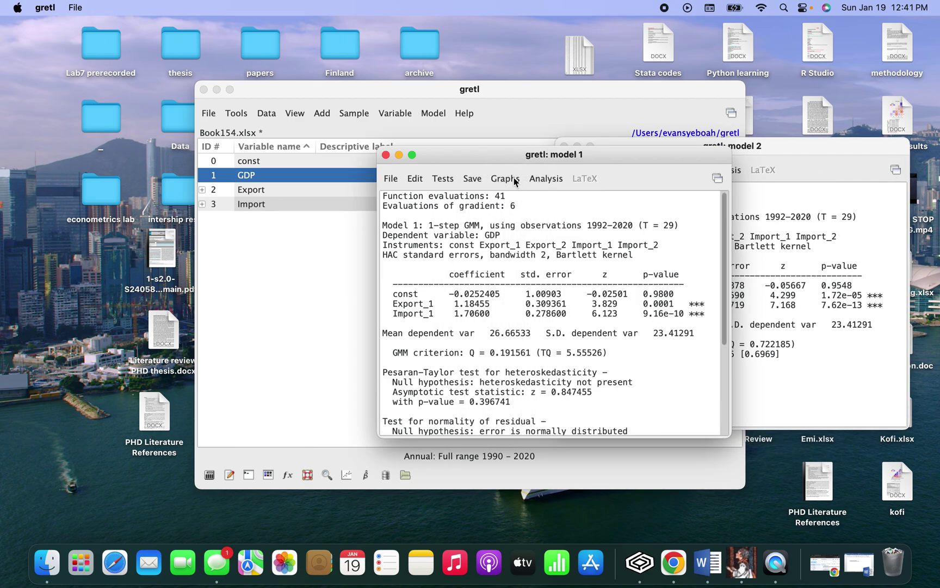
pyautogui.click(506, 178)
pyautogui.moveTo(519, 197)
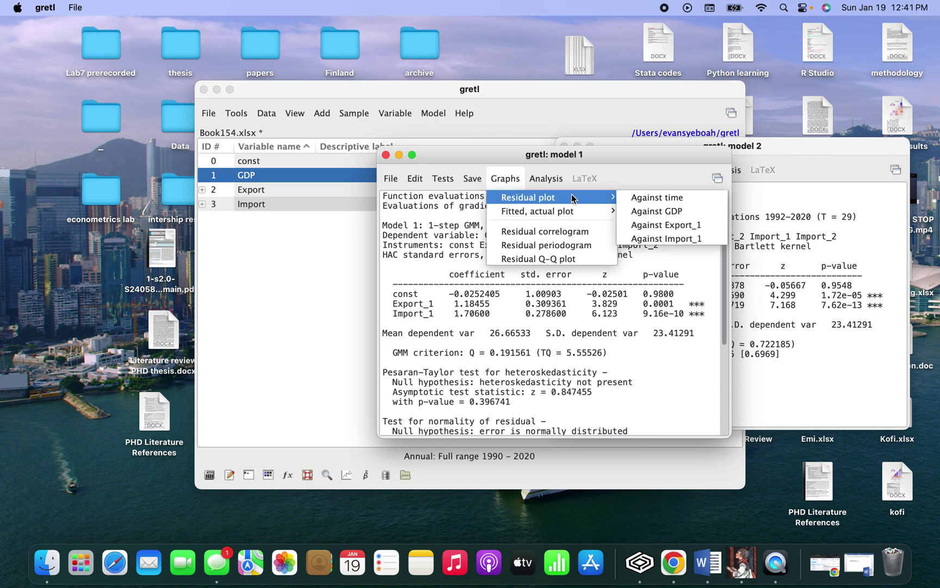
pyautogui.moveTo(599, 212)
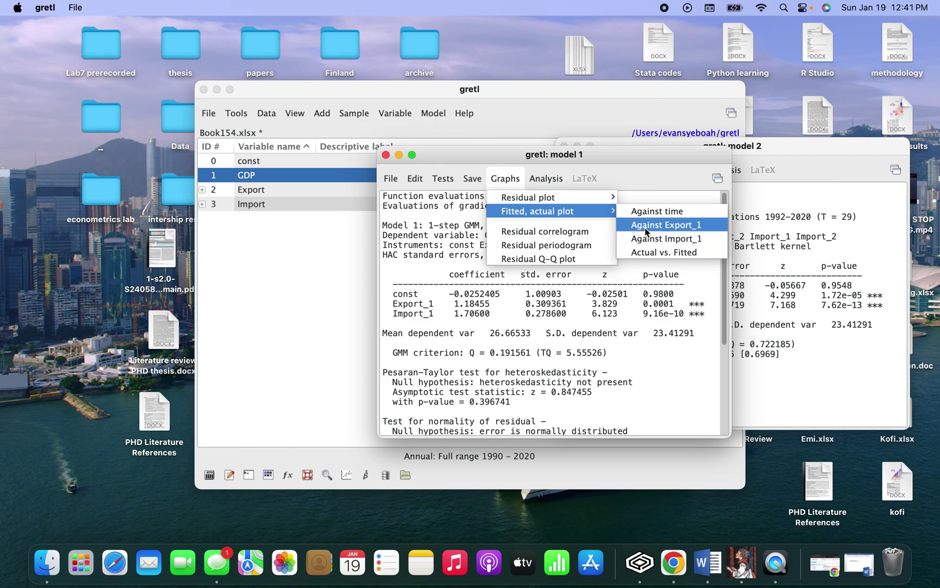
pyautogui.click(646, 254)
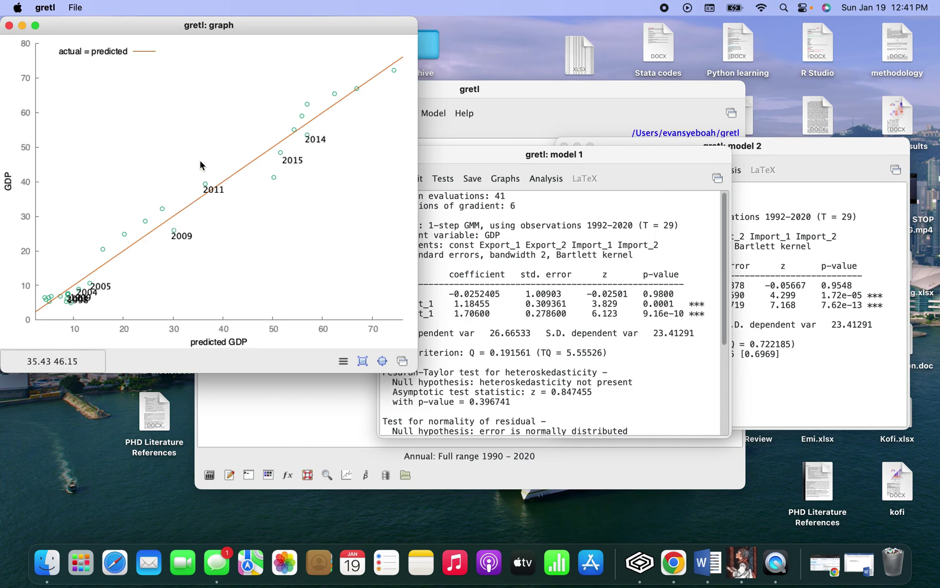
pyautogui.click(8, 25)
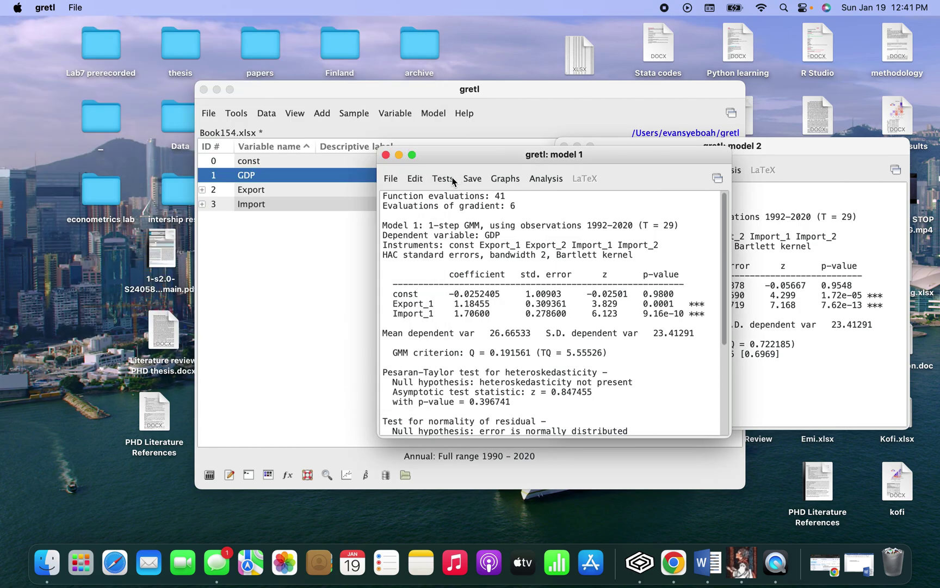
# Plot model 1's fitted and actual GDP against Export_1, examine the graph and close it
pyautogui.click(517, 183)
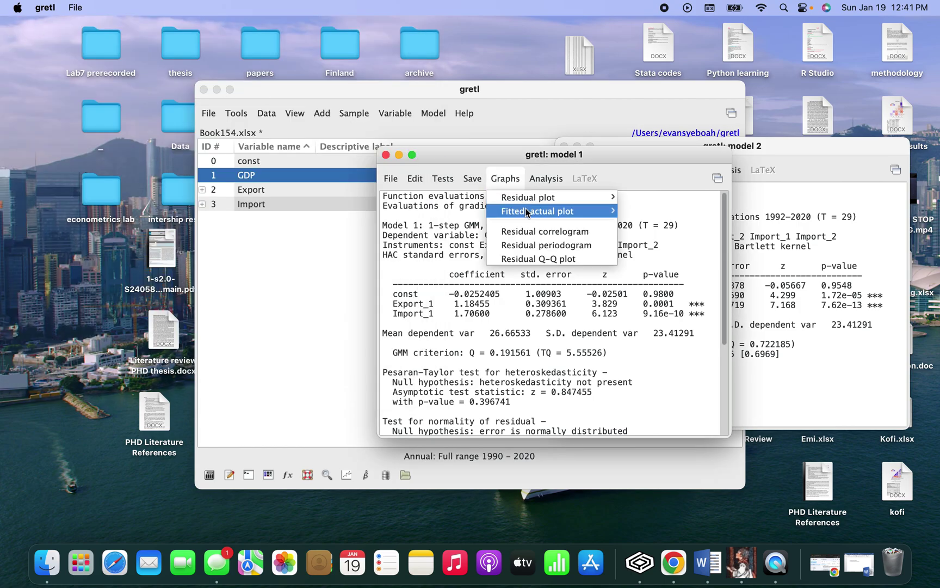
pyautogui.moveTo(526, 213)
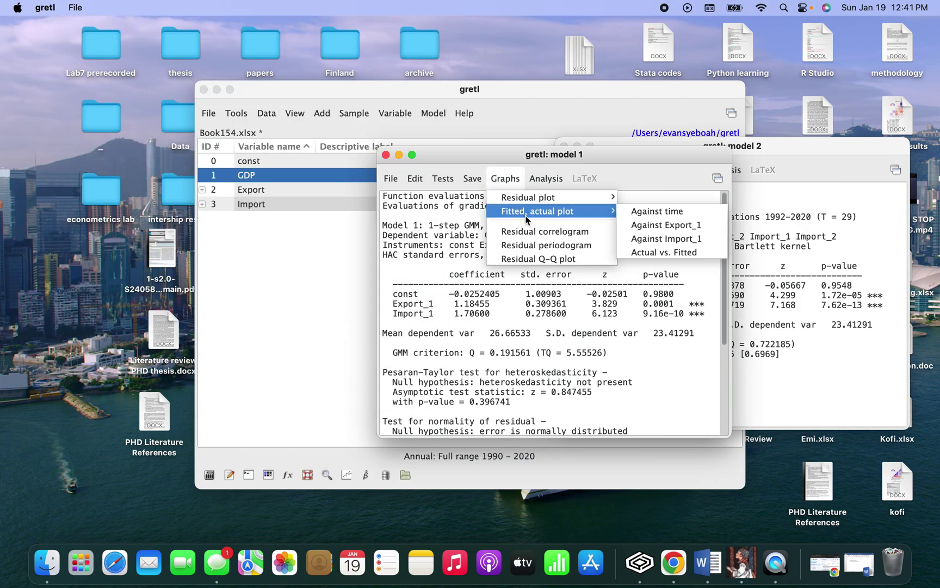
pyautogui.click(634, 227)
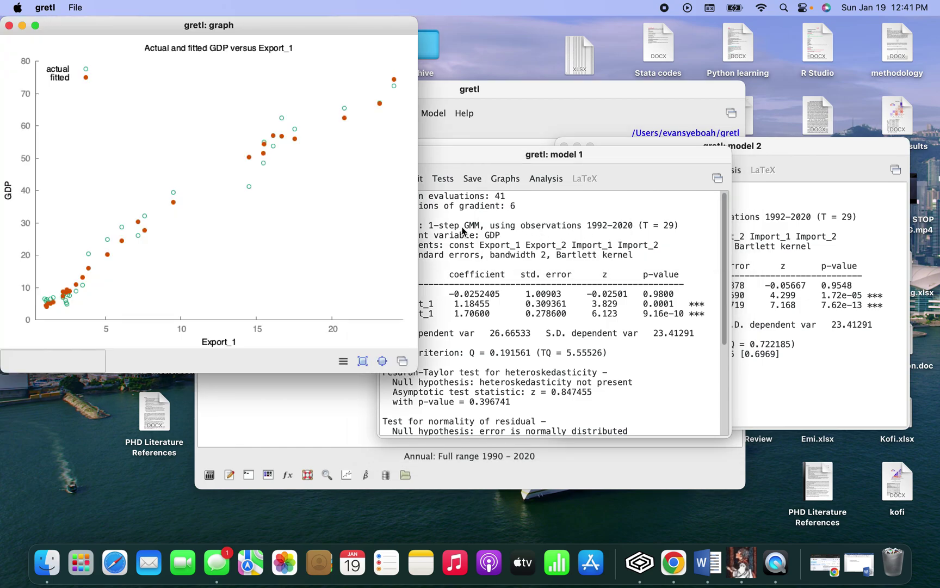
pyautogui.click(185, 189)
pyautogui.click(9, 26)
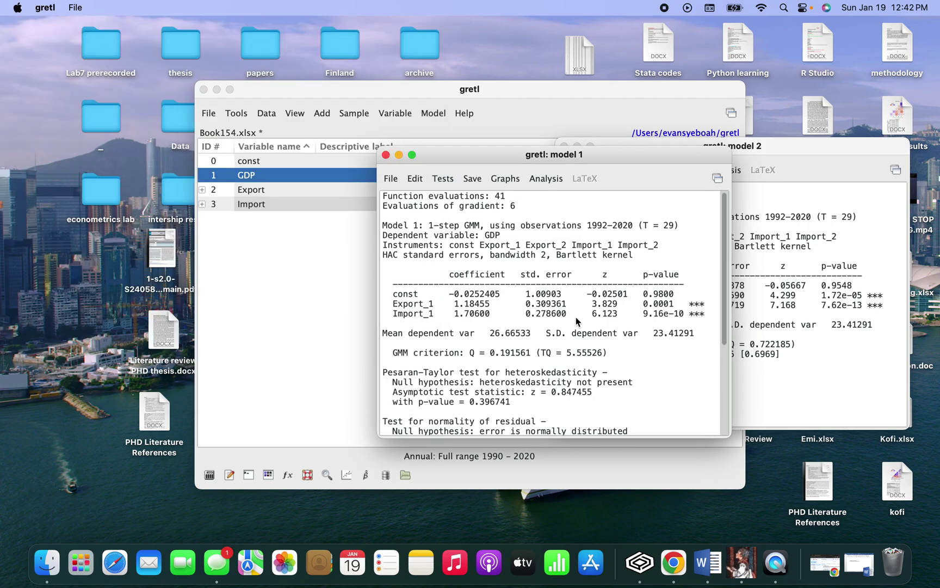